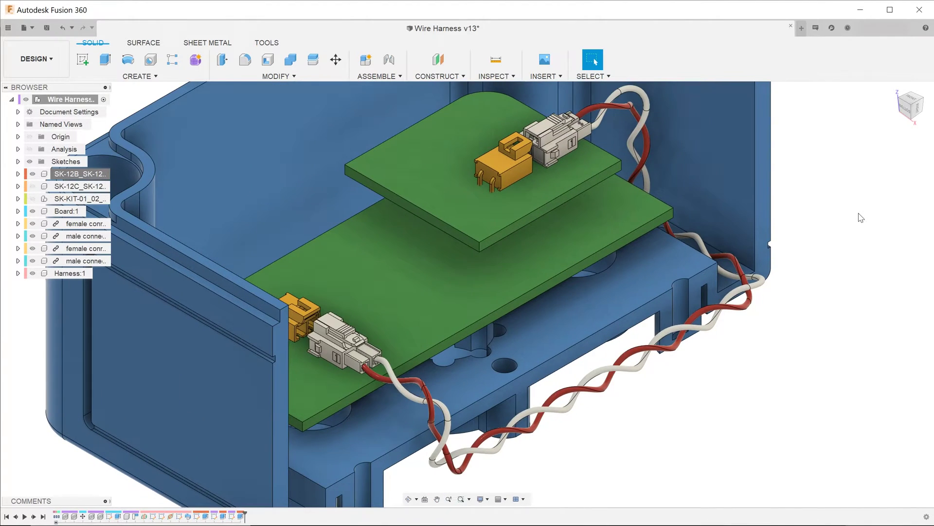
Step: Examine the finished twisted wire harness, both circuit boards and the connectors it joins from several angles
middle_drag(832, 213, 865, 201)
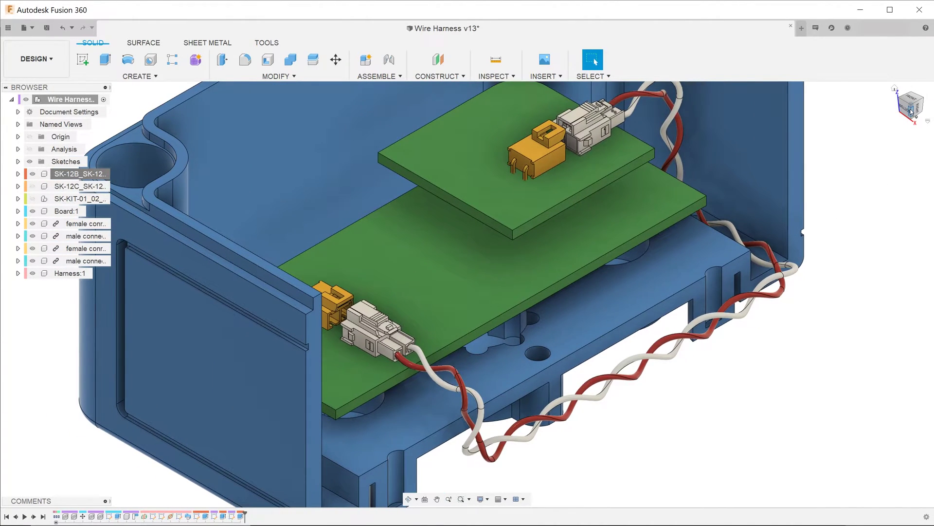
click(911, 108)
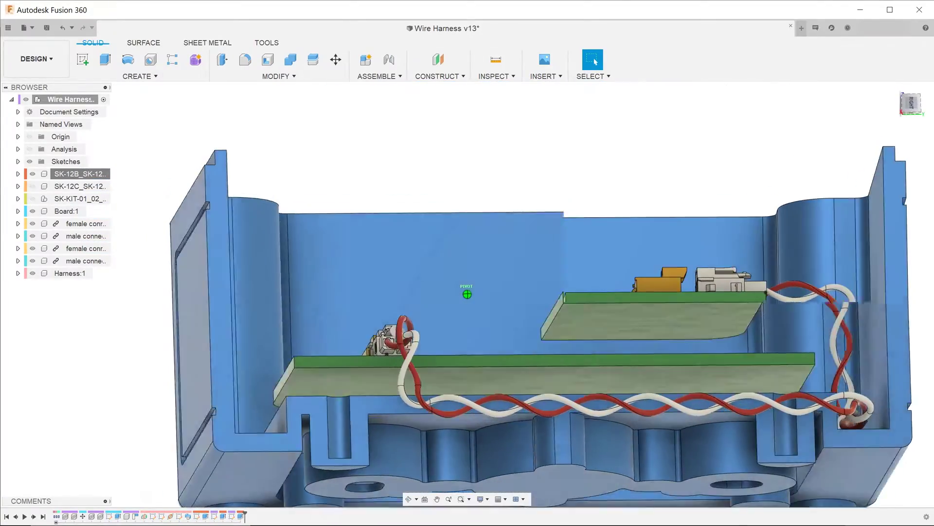
shift+middle_drag(467, 244, 511, 377)
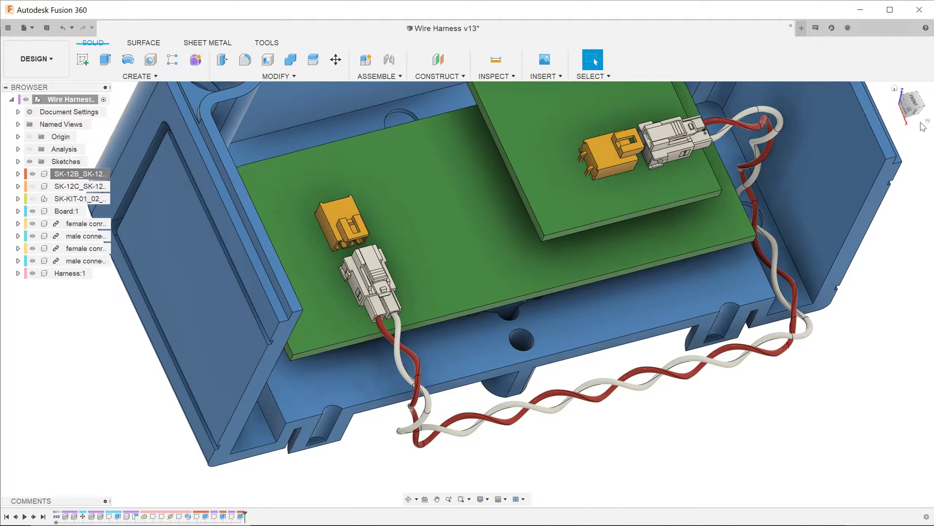
shift+middle_drag(793, 398, 603, 290)
click(583, 257)
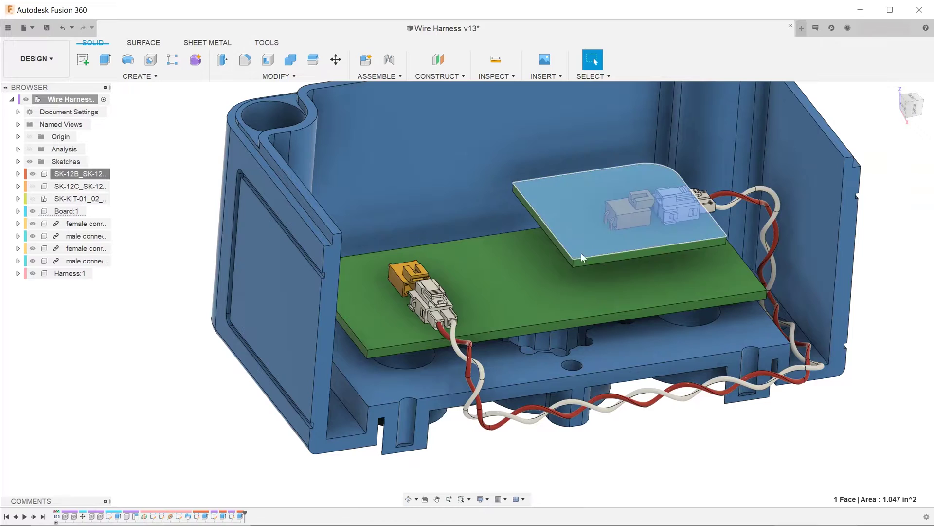
ctrl+click(557, 284)
click(699, 430)
scroll(593, 256, up, 2)
shift+middle_drag(592, 258, 603, 264)
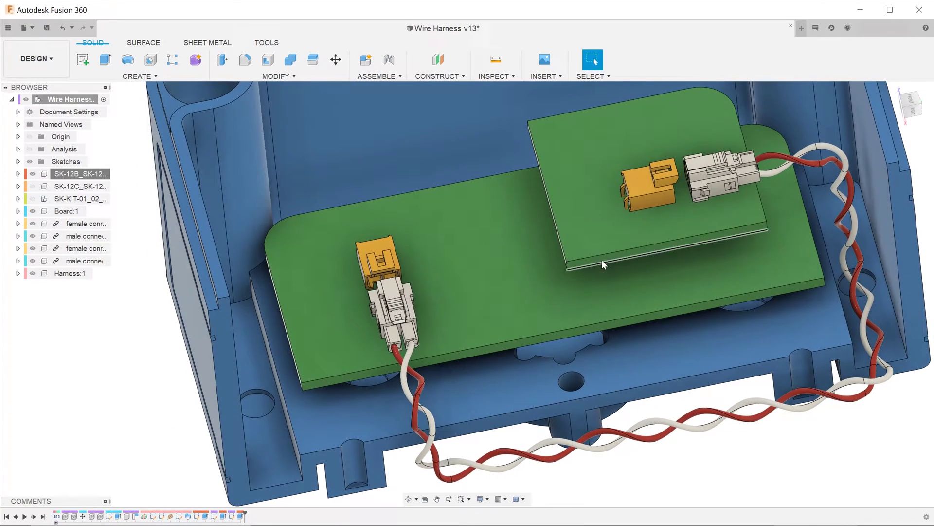
shift+middle_drag(711, 181, 739, 183)
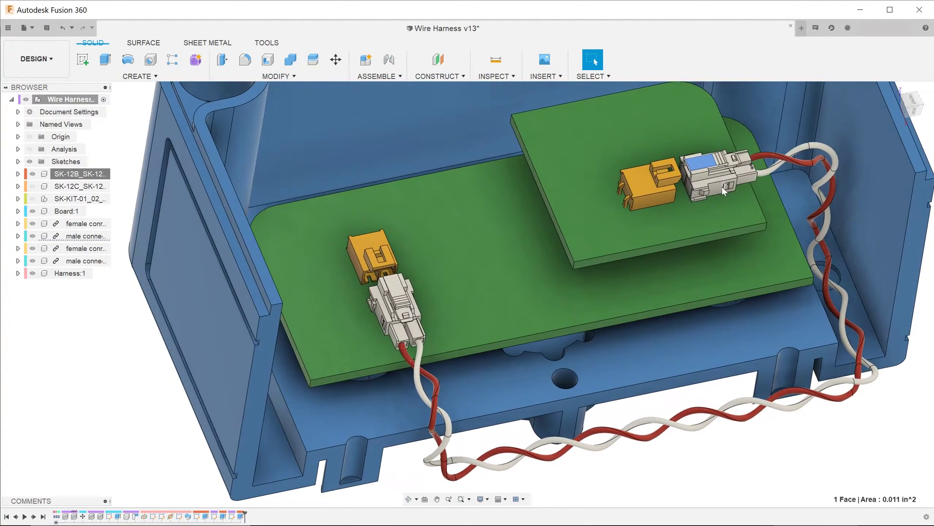
ctrl+click(399, 291)
shift+middle_drag(399, 290, 828, 470)
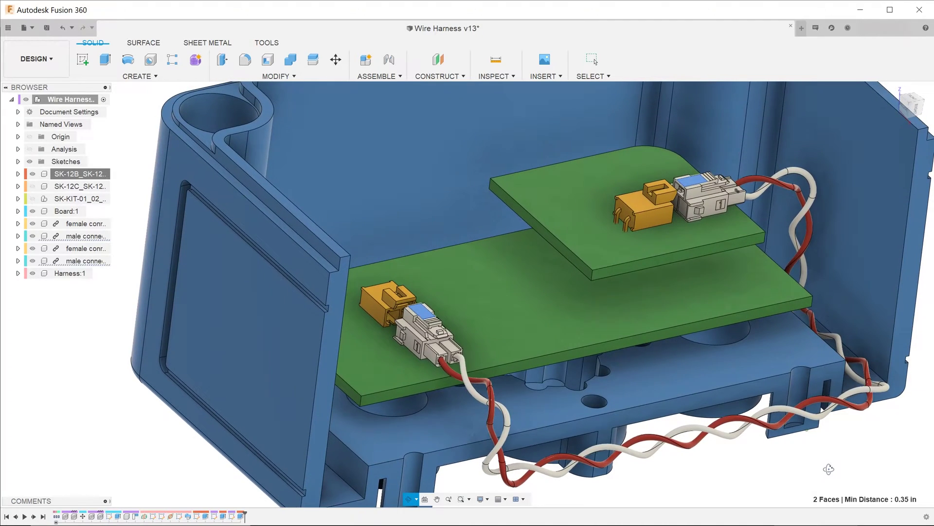
key(Escape)
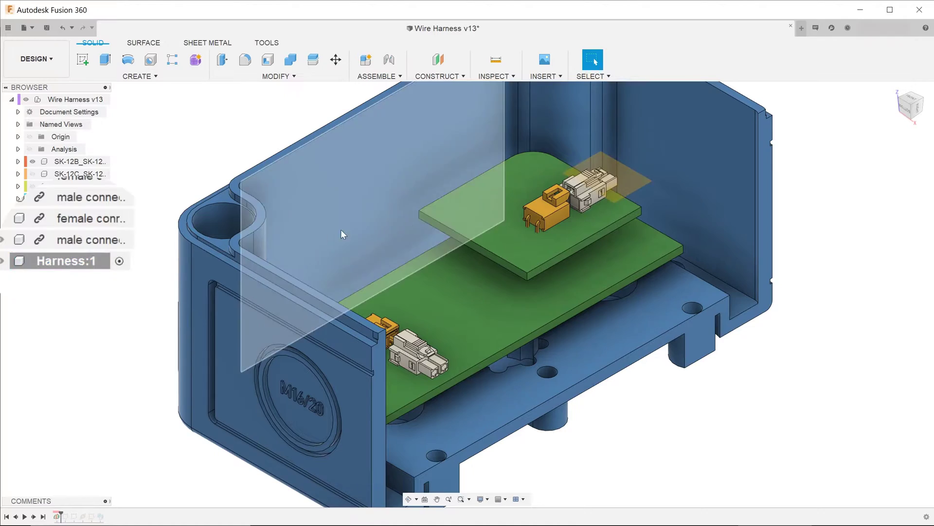
Step: Create a sketch on the construction plane at the upper board's white connector and enable 3D sketching
scroll(591, 187, up, 5)
middle_drag(559, 208, 567, 250)
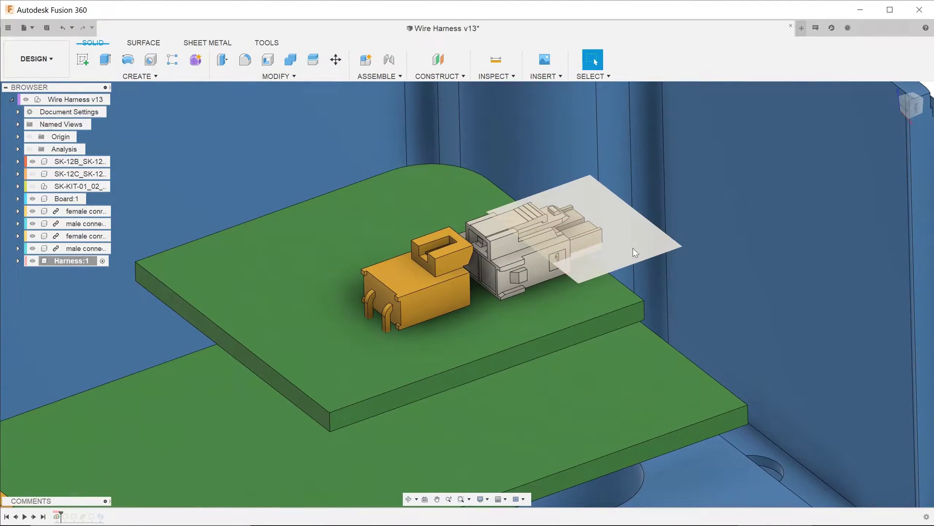
mouse_move(623, 254)
shift+middle_down()
mouse_move(614, 219)
mouse_move(620, 253)
shift+middle_up()
scroll(619, 253, down, 5)
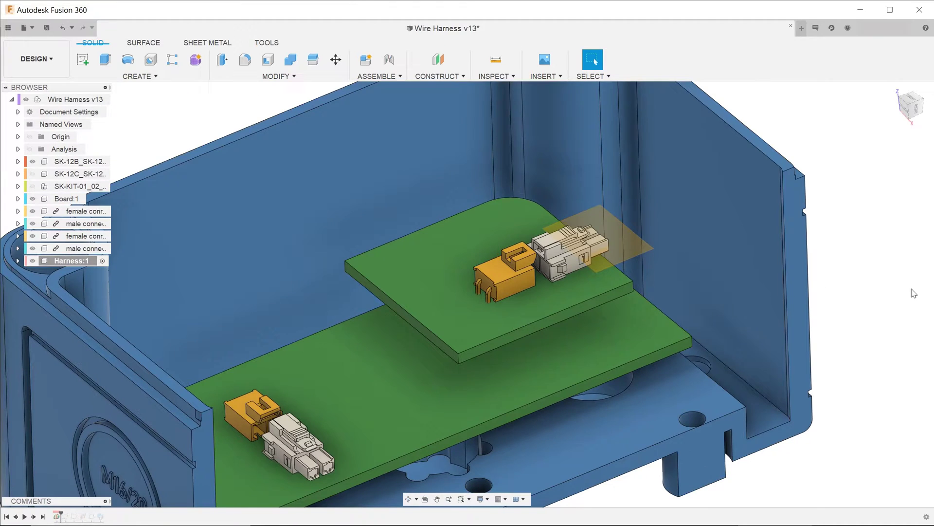
right_click(565, 254)
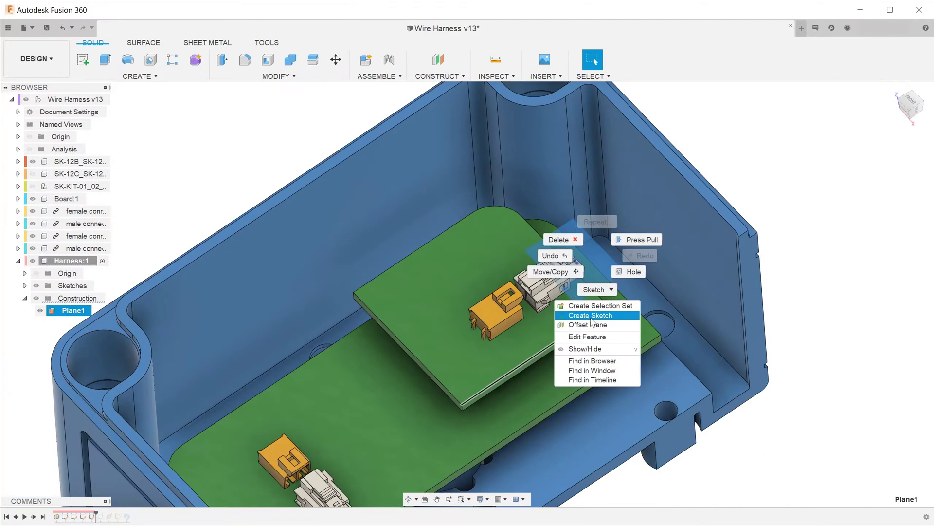
click(592, 313)
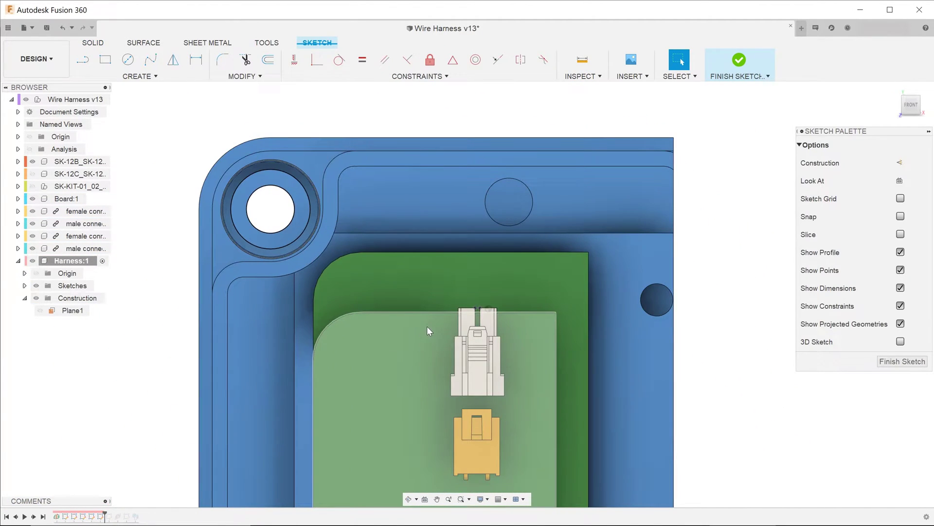
click(901, 343)
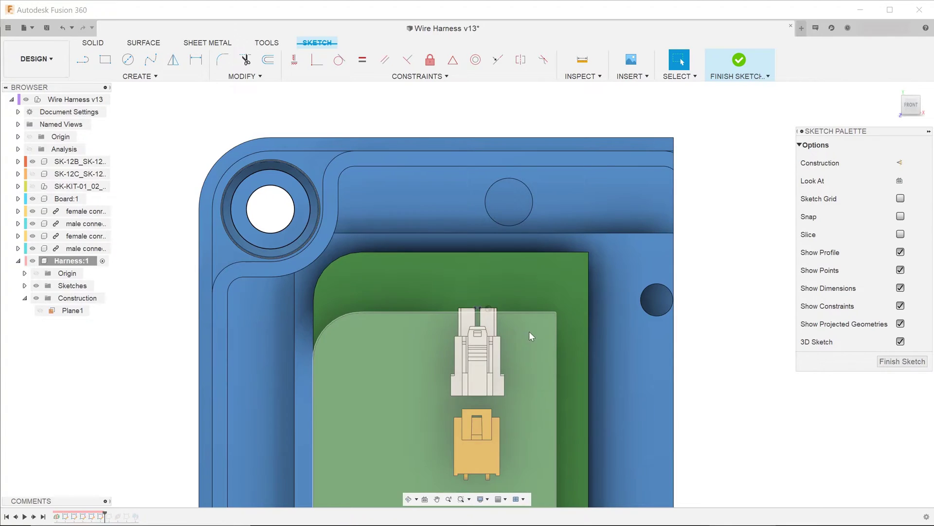
Step: Sketch a line straight out from the middle of the upper connector's rear edge and a second one vertically down past the upper board
key(l)
scroll(484, 312, up, 4)
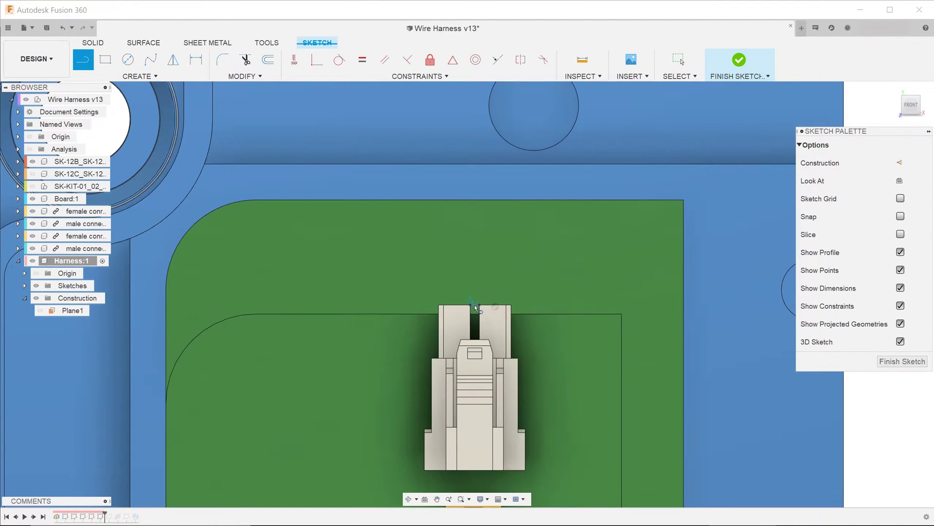
click(474, 305)
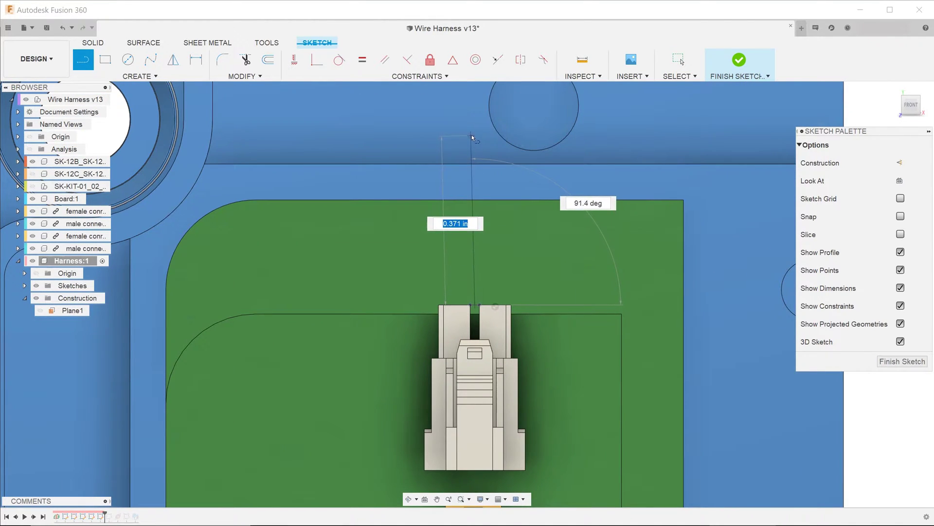
click(477, 116)
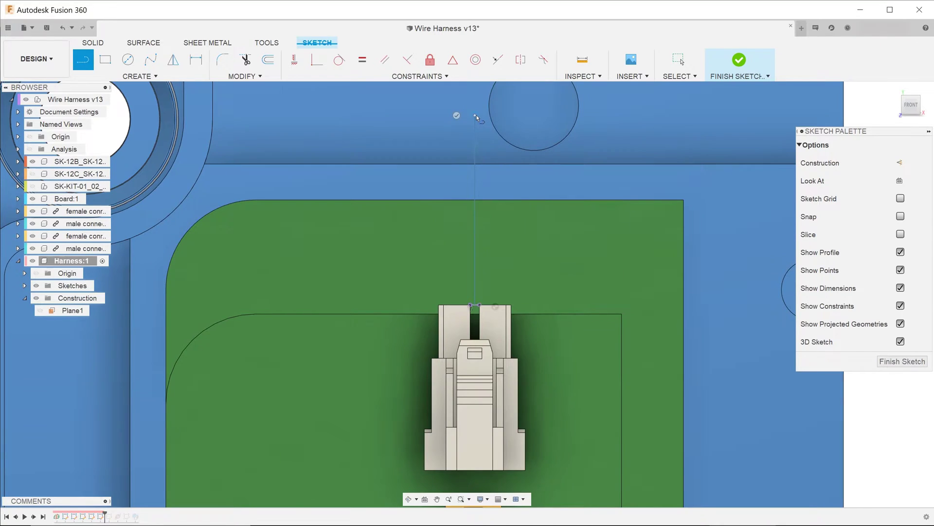
scroll(479, 184, down, 2)
mouse_move(516, 200)
shift+middle_down()
mouse_move(519, 158)
mouse_move(622, 418)
mouse_move(611, 408)
mouse_move(591, 335)
mouse_move(606, 354)
mouse_move(579, 326)
shift+middle_up()
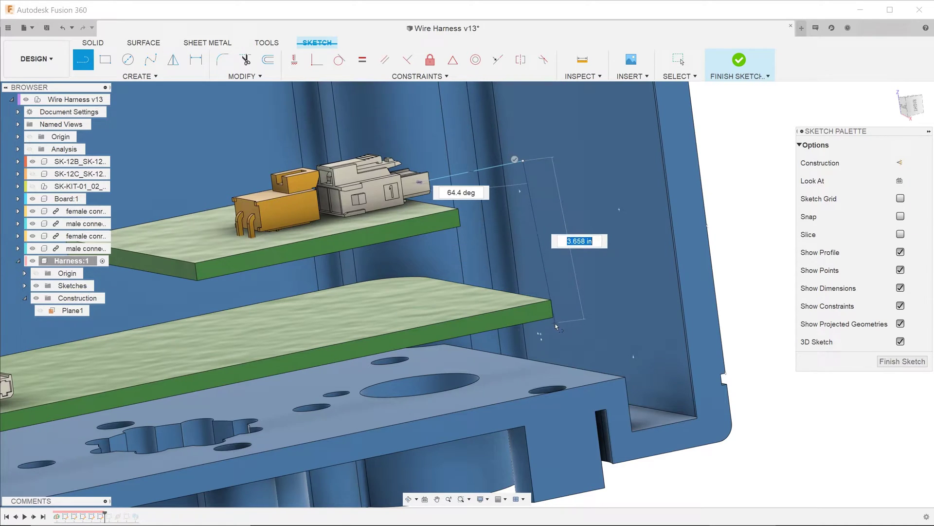
shift+middle_drag(555, 328, 538, 350)
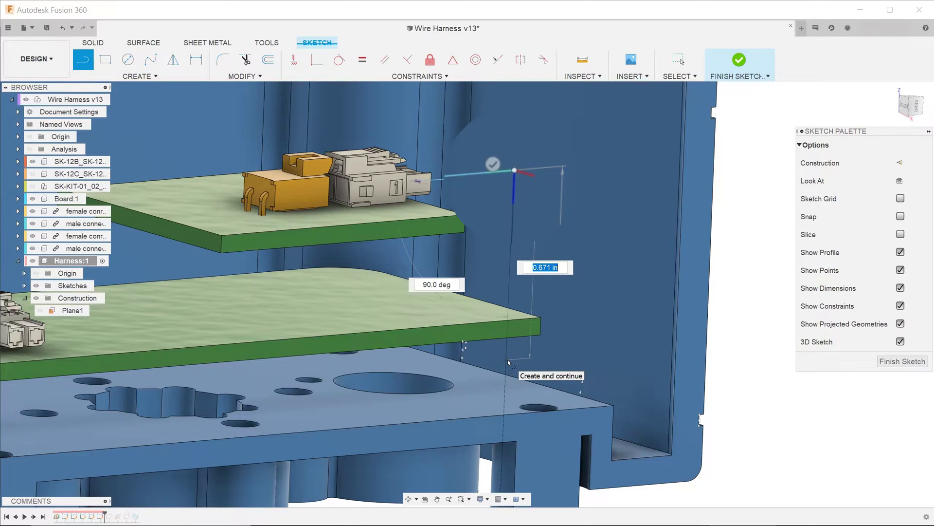
click(505, 410)
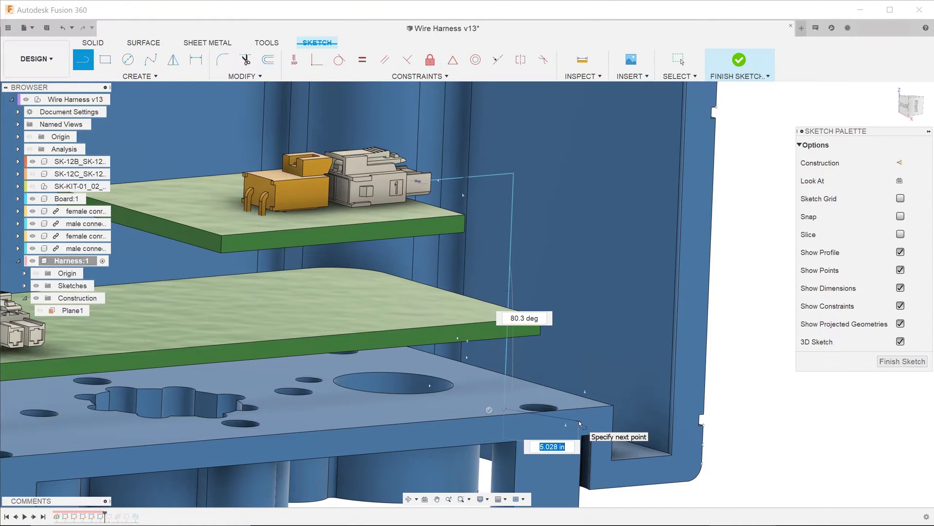
Step: Continue the 3D path about 1.3 in outward from the enclosure, along its open side, and back up toward the lower board's connector
shift+middle_drag(580, 423, 521, 418)
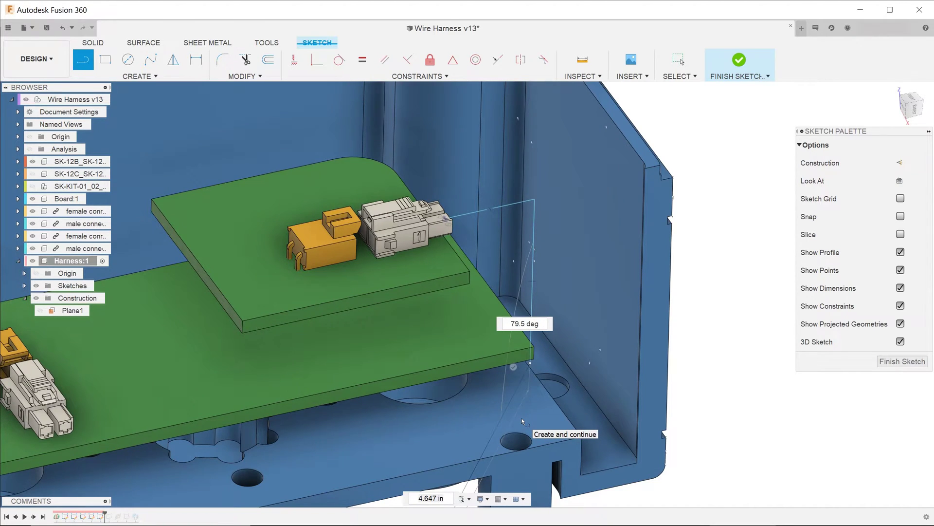
scroll(523, 421, down, 1)
middle_drag(523, 421, 553, 355)
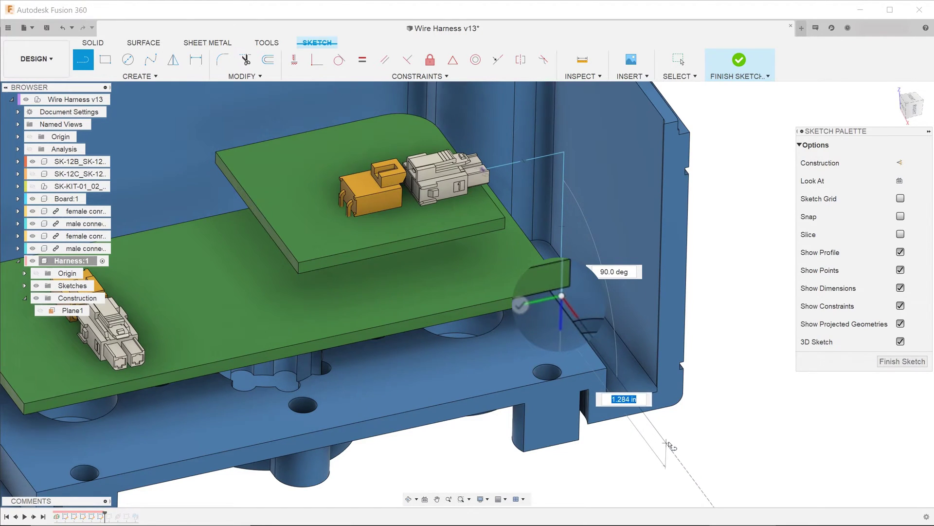
click(671, 449)
shift+middle_drag(652, 458, 482, 448)
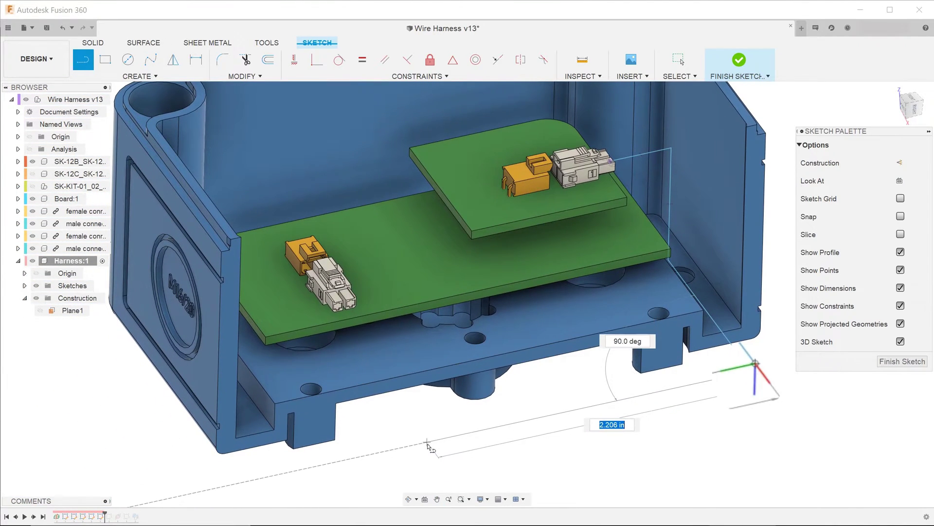
click(366, 456)
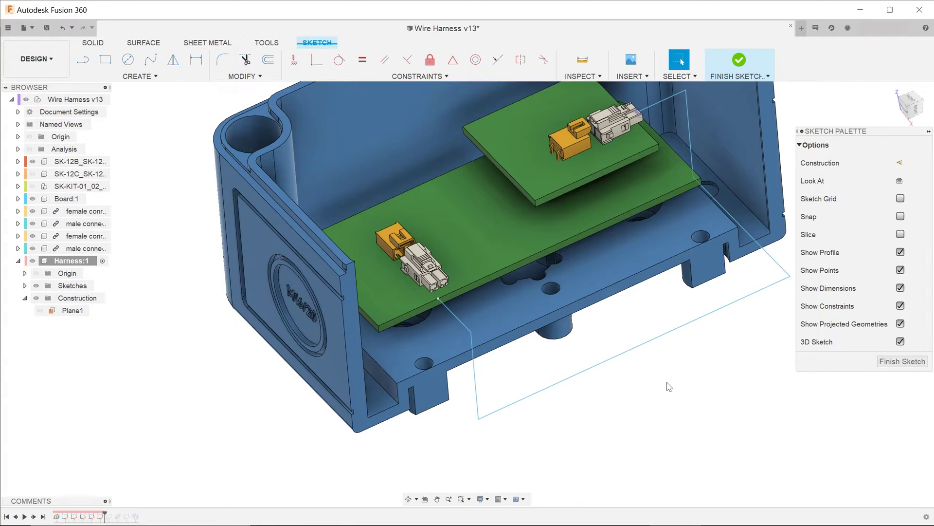
Step: Move the two path lines at the lower connector's end by -0.10 in along the open side to line up with the connector
text(s)
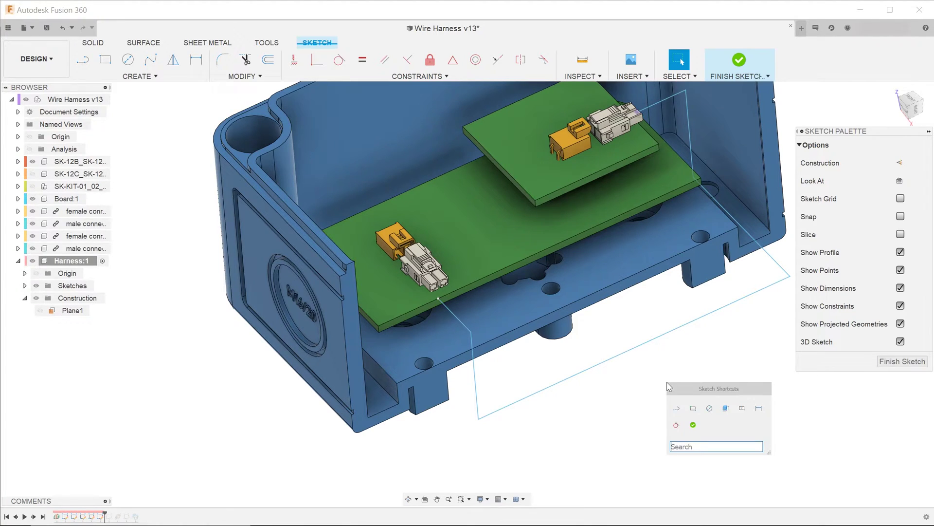
text(move)
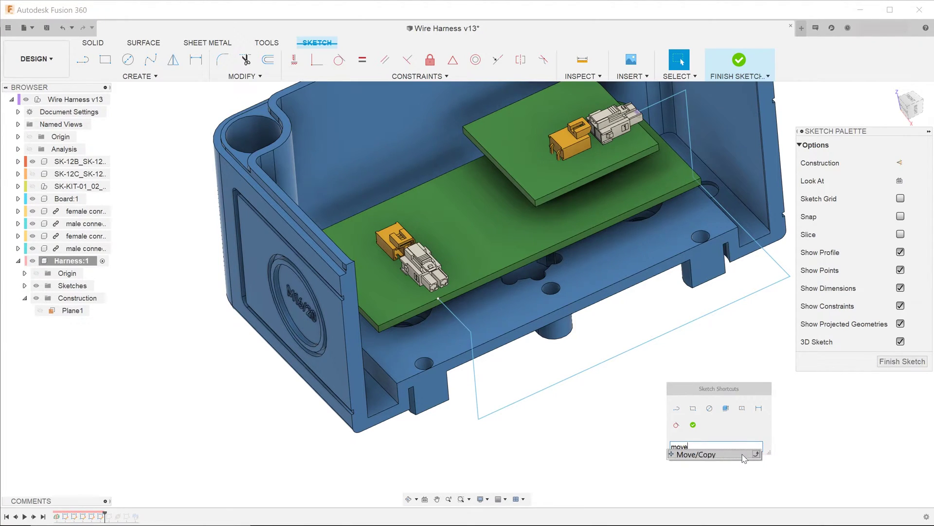
click(743, 455)
click(452, 313)
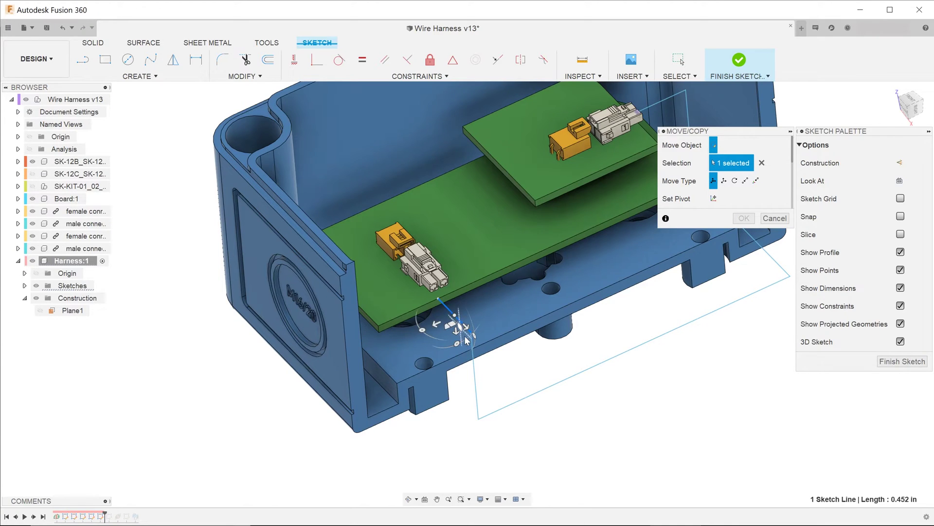
click(476, 366)
click(435, 325)
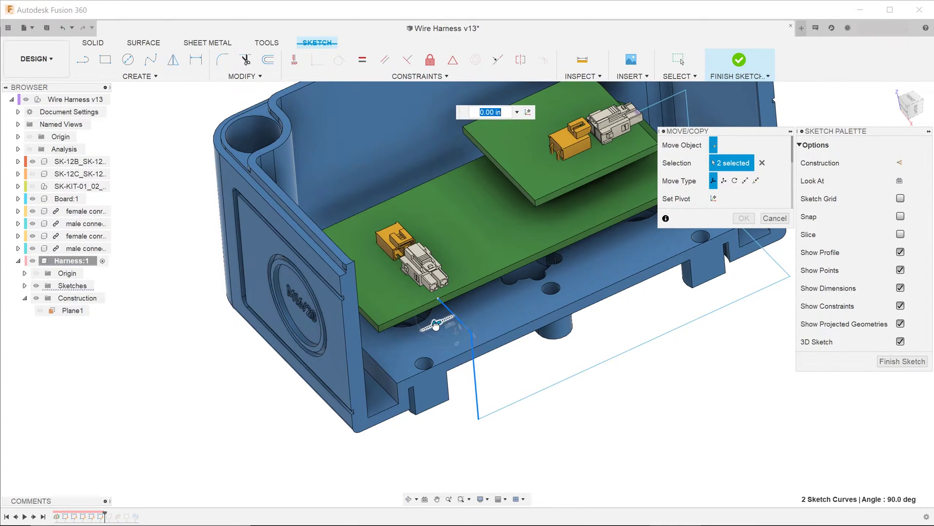
drag(437, 325, 443, 323)
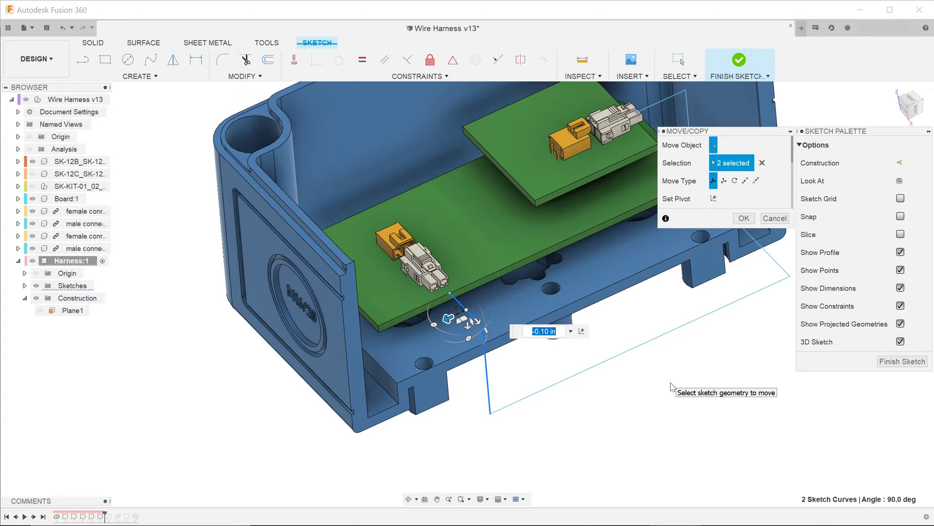
click(743, 218)
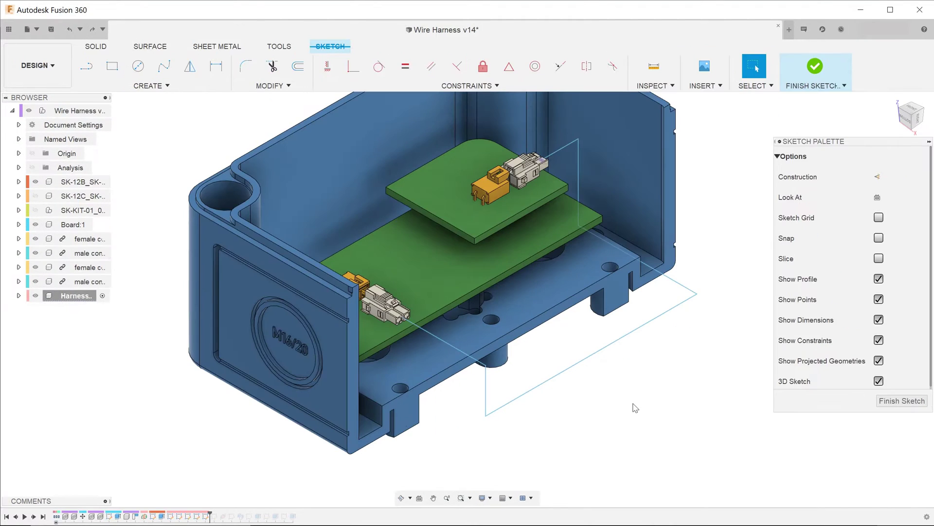
Step: Round all five corners of the 3D harness path with 0.10 in sketch fillets
click(245, 65)
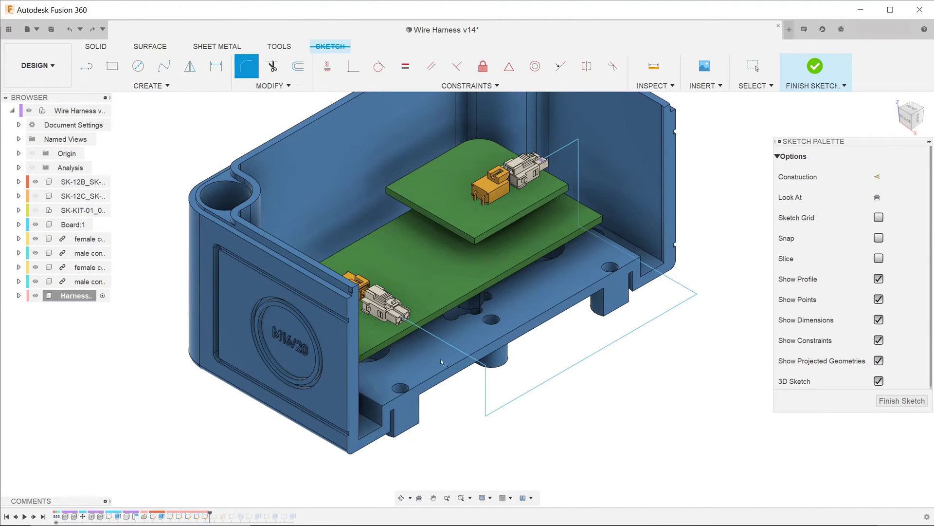
click(487, 369)
click(487, 415)
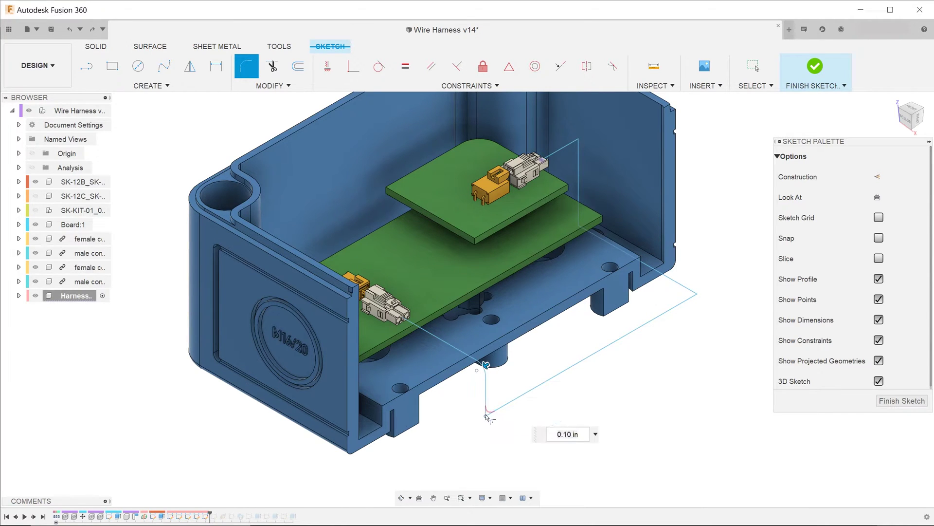
click(698, 295)
scroll(611, 202, up, 4)
shift+middle_drag(618, 200, 575, 224)
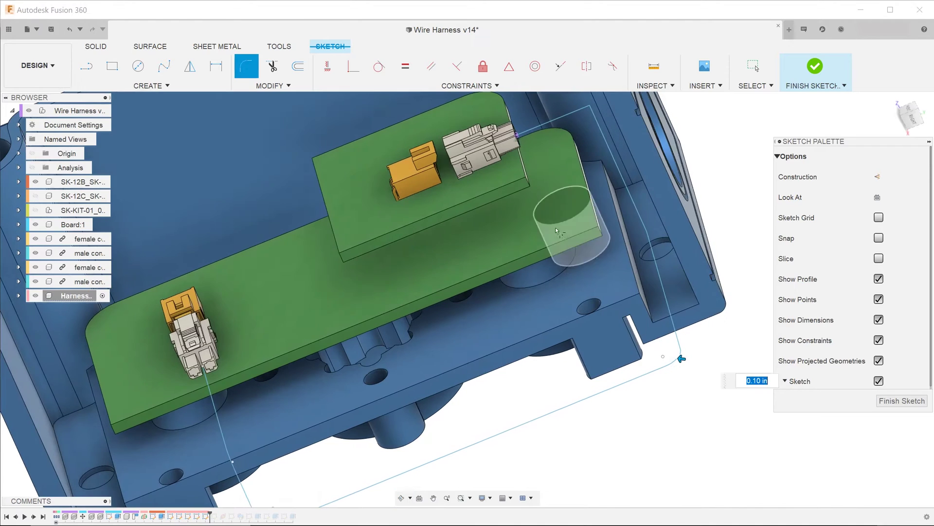
click(648, 232)
scroll(643, 227, down, 3)
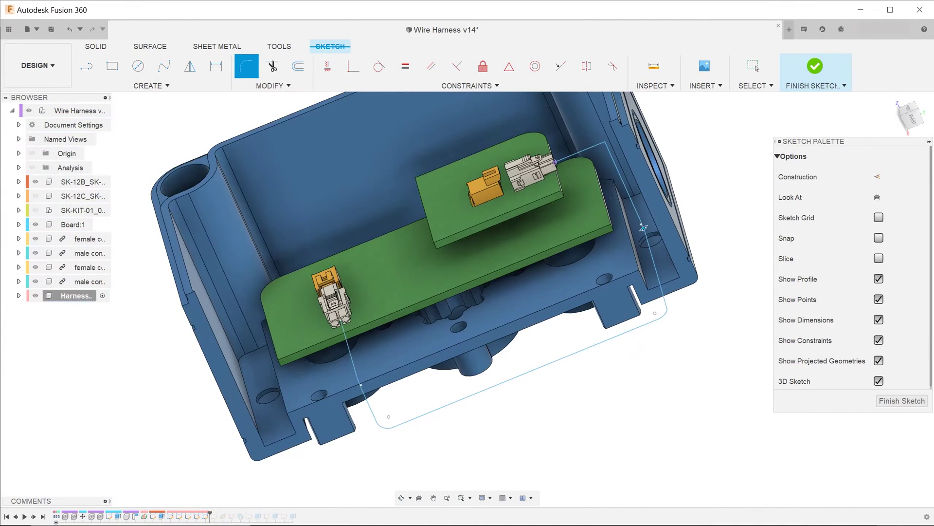
shift+middle_drag(643, 227, 664, 187)
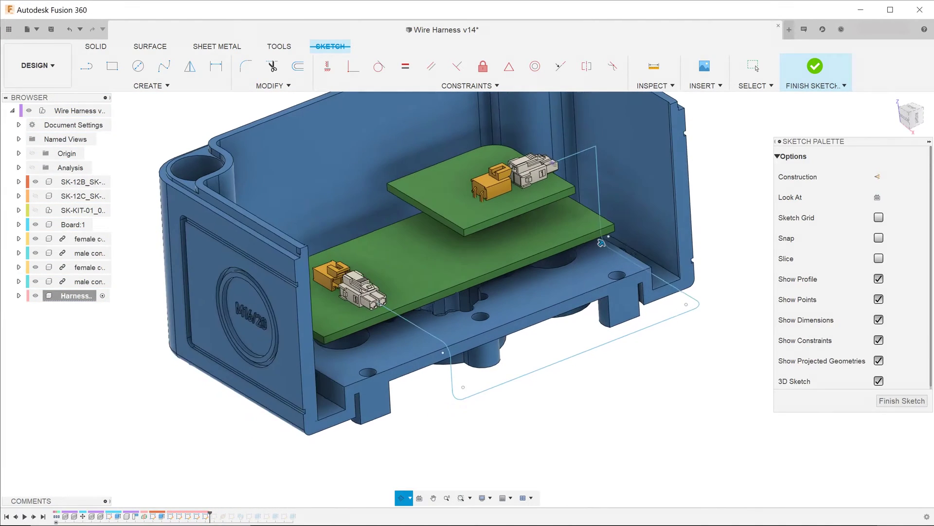
click(597, 147)
scroll(622, 226, up, 2)
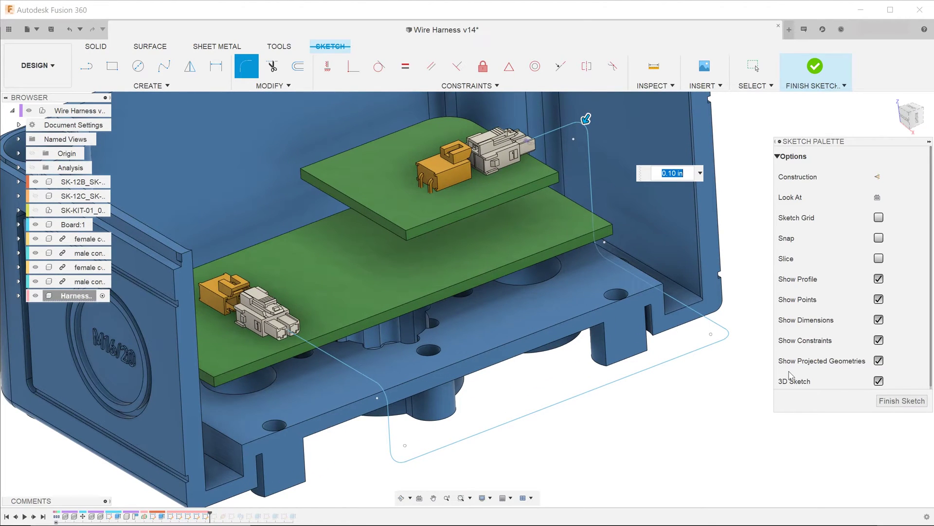
Step: Create a plane along the 3D harness path at proportional distance 0, at the upper connector's end
key(Escape)
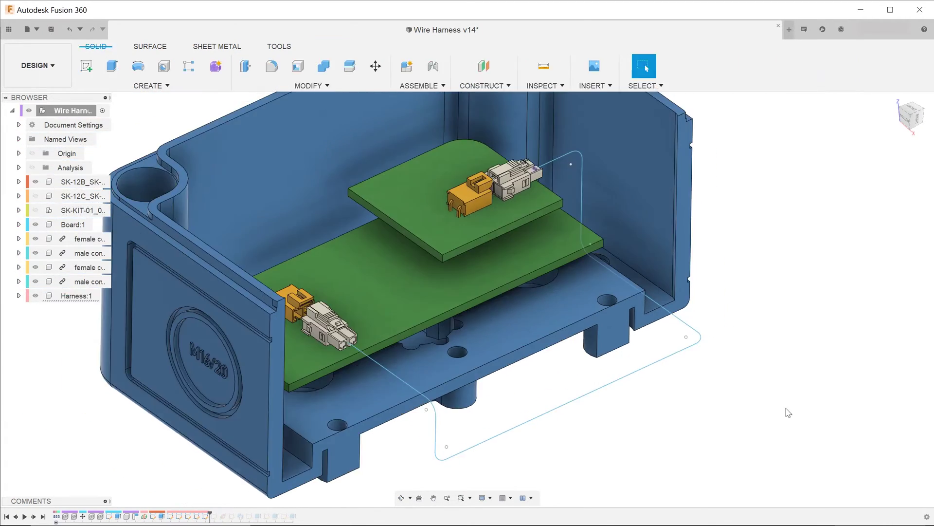
scroll(757, 417, down, 1)
middle_drag(748, 419, 751, 414)
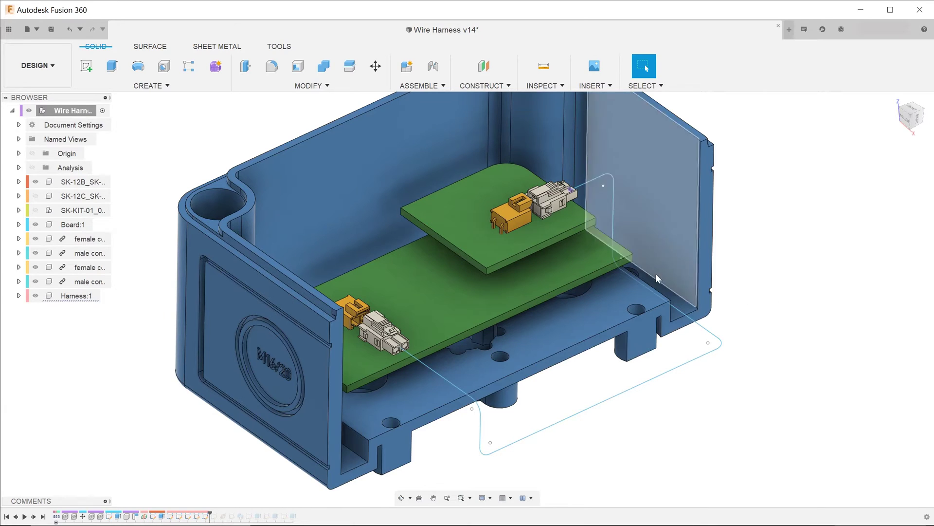
click(482, 85)
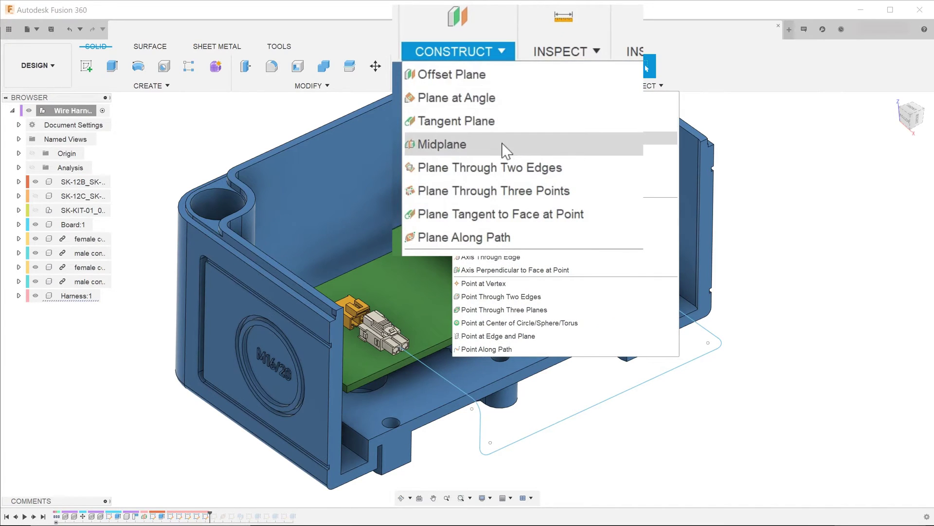
click(537, 213)
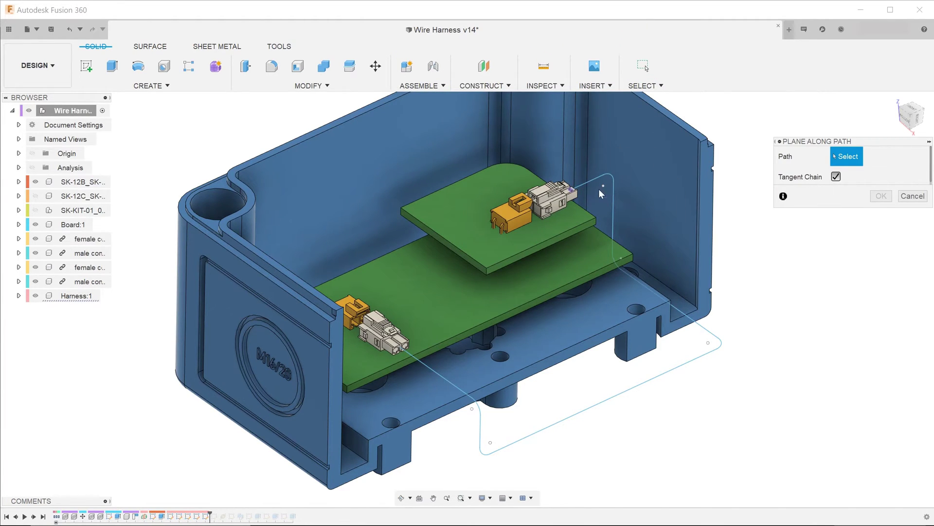
click(587, 182)
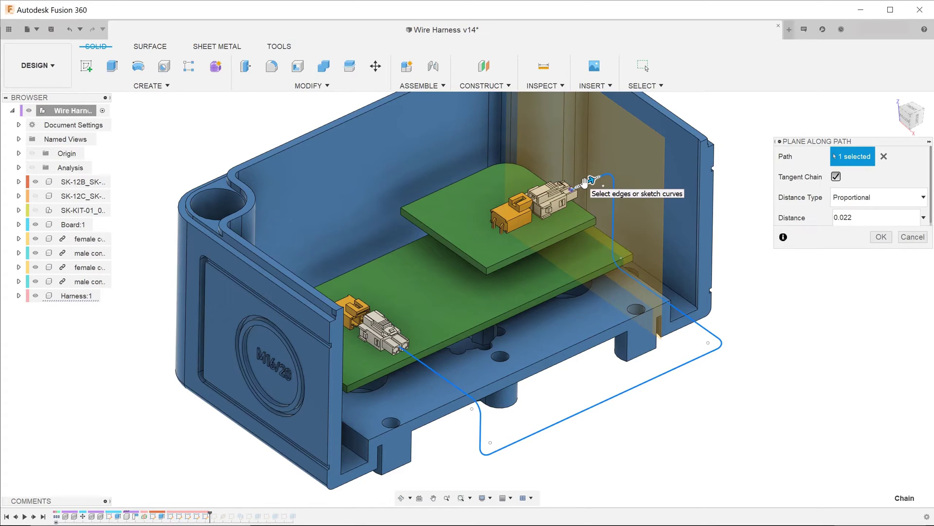
click(853, 218)
text(0)
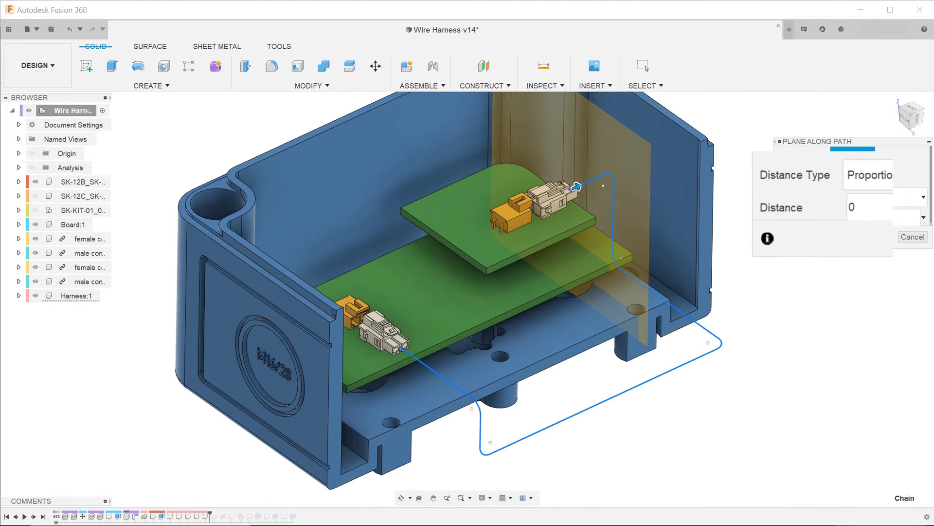
click(880, 238)
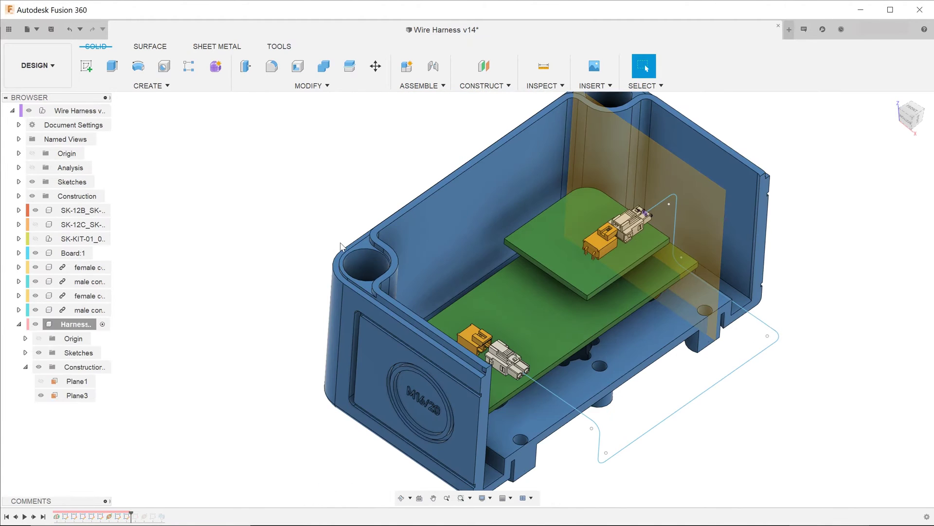
Step: Hide the enclosure and open the wire profile sketch at the upper connector's rear for editing
click(36, 210)
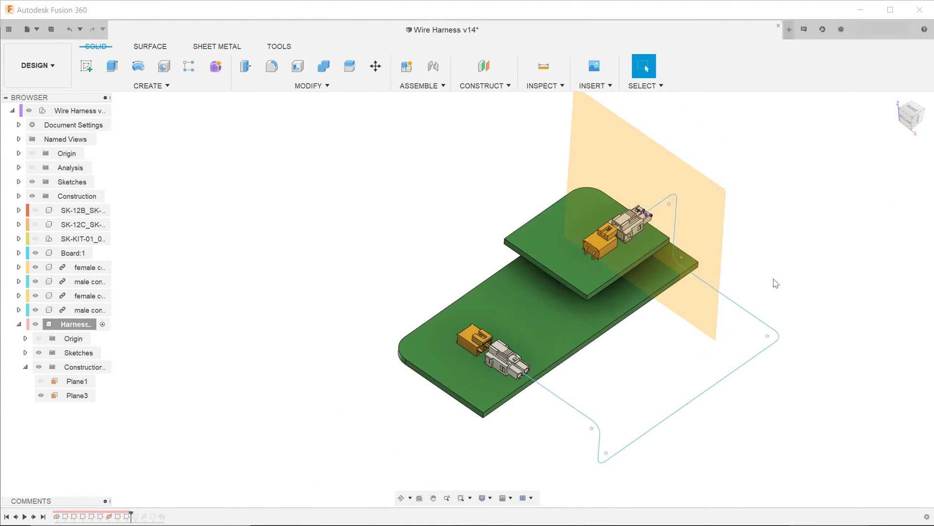
shift+middle_drag(771, 281, 676, 253)
scroll(687, 262, down, 3)
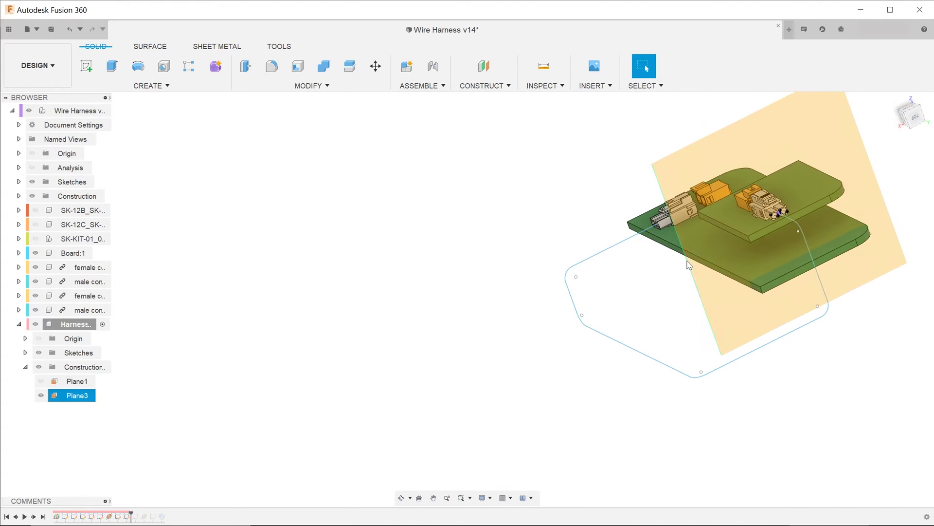
middle_drag(789, 248, 586, 254)
scroll(605, 222, up, 4)
click(289, 461)
right_click(128, 516)
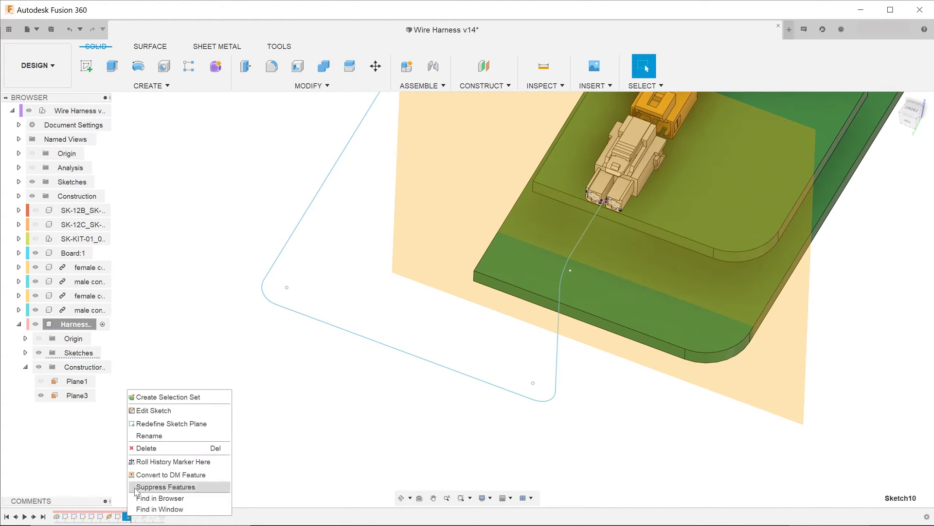
click(156, 408)
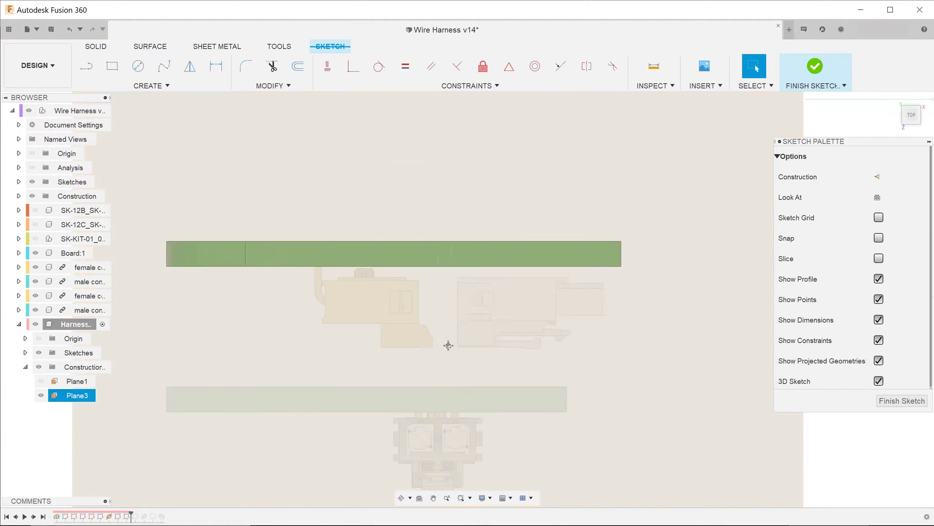
Step: Draw a 0.03 in diameter circle centred in each of the upper connector's two wire openings and finish the sketch
key(c)
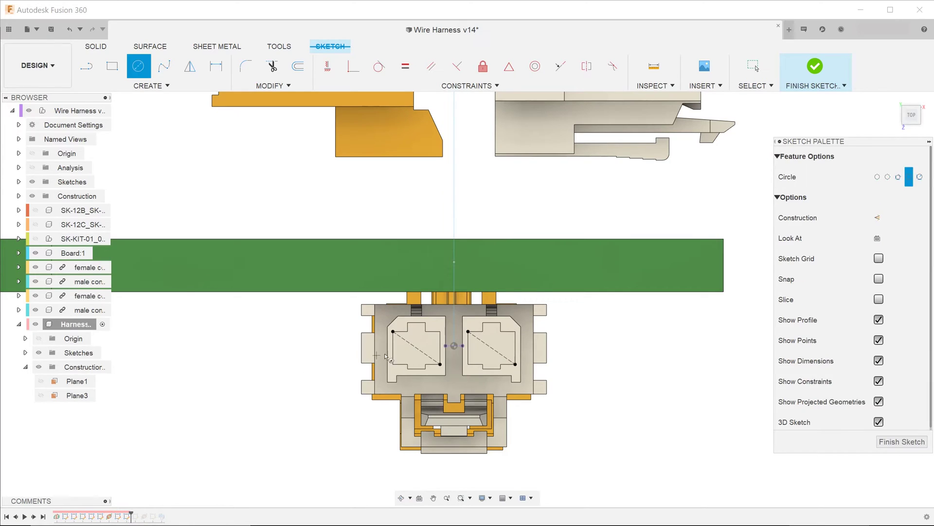
click(416, 354)
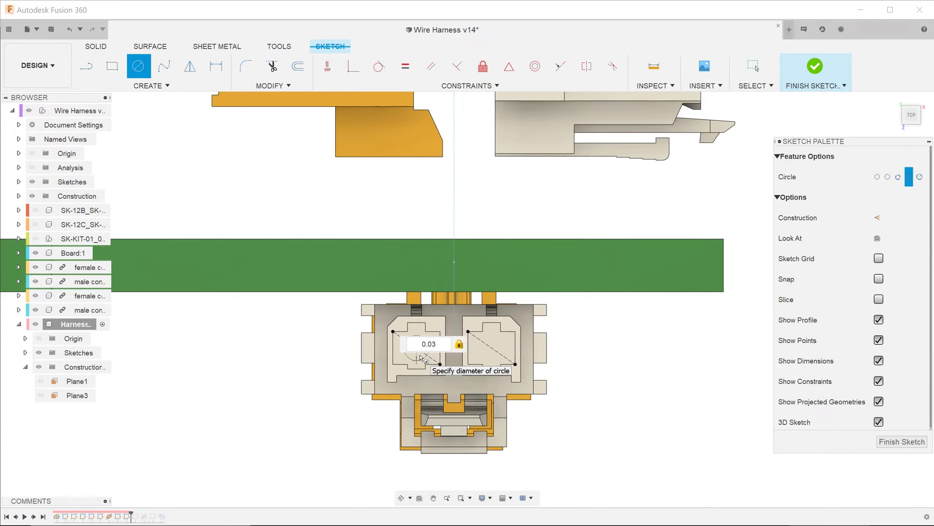
text(0.03)
key(Return)
click(492, 352)
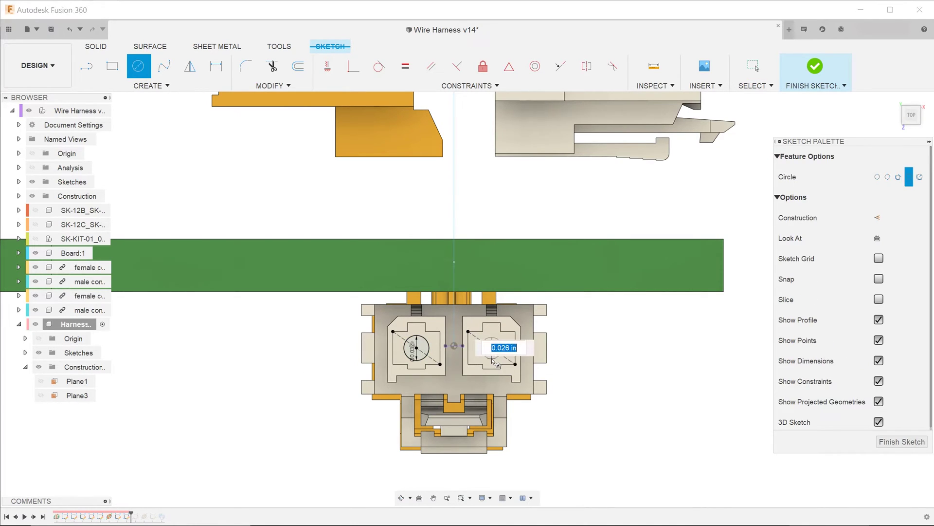
text(0.03)
key(Return)
key(Escape)
scroll(463, 398, up, 3)
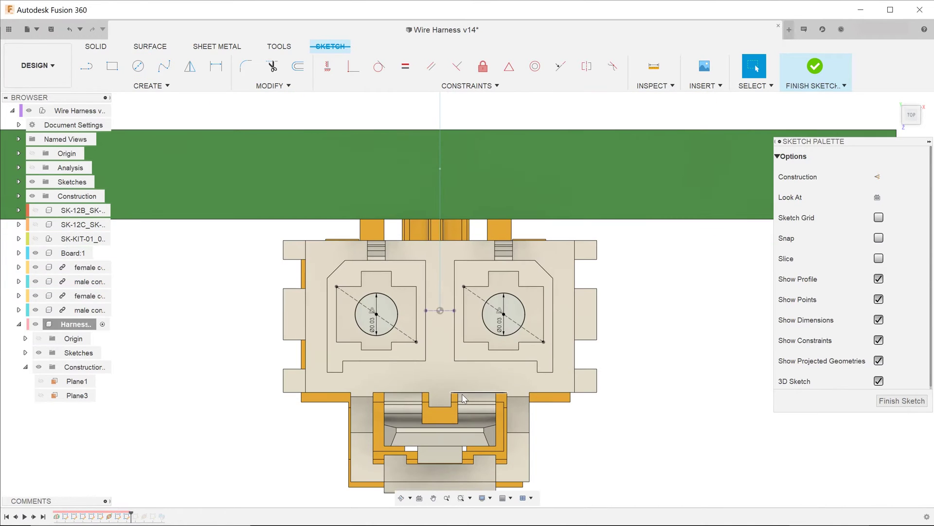
click(809, 72)
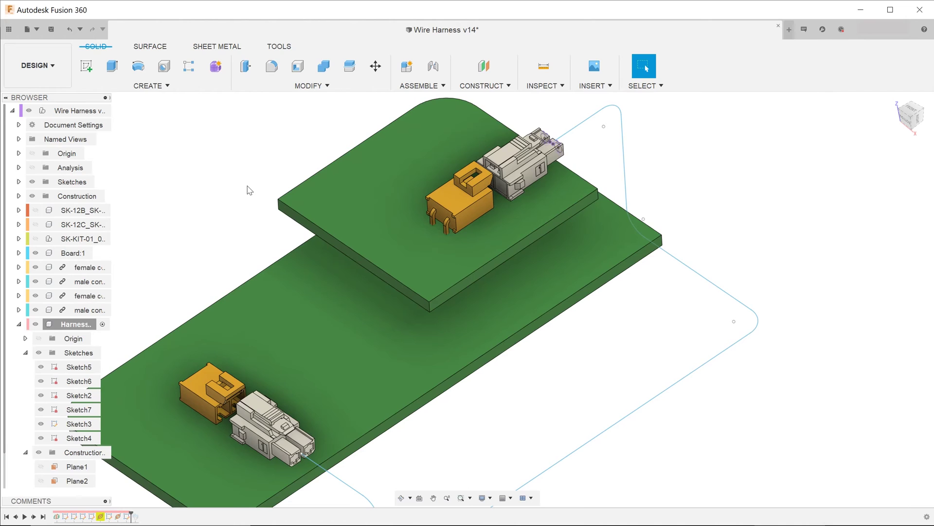
Step: Set up a single-path sweep of both wire circles along the chained 3D harness path
click(184, 90)
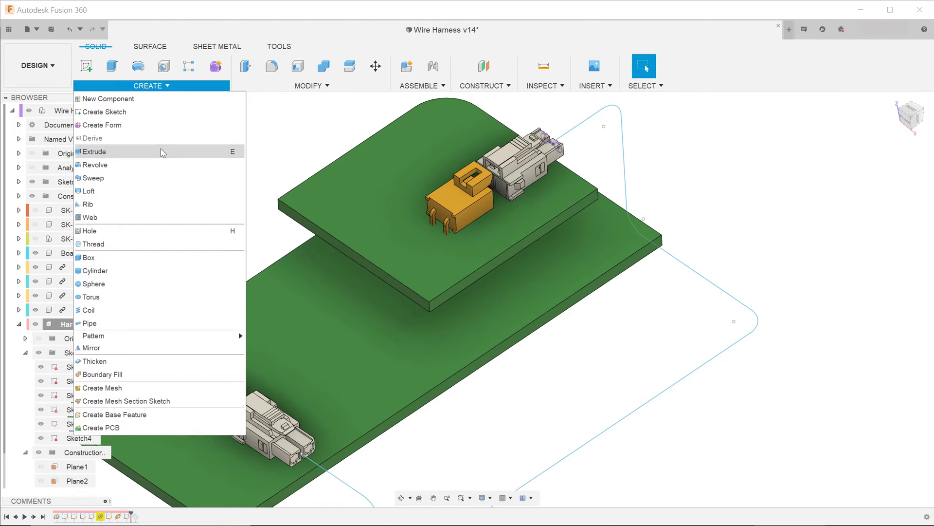
click(154, 180)
scroll(575, 151, up, 4)
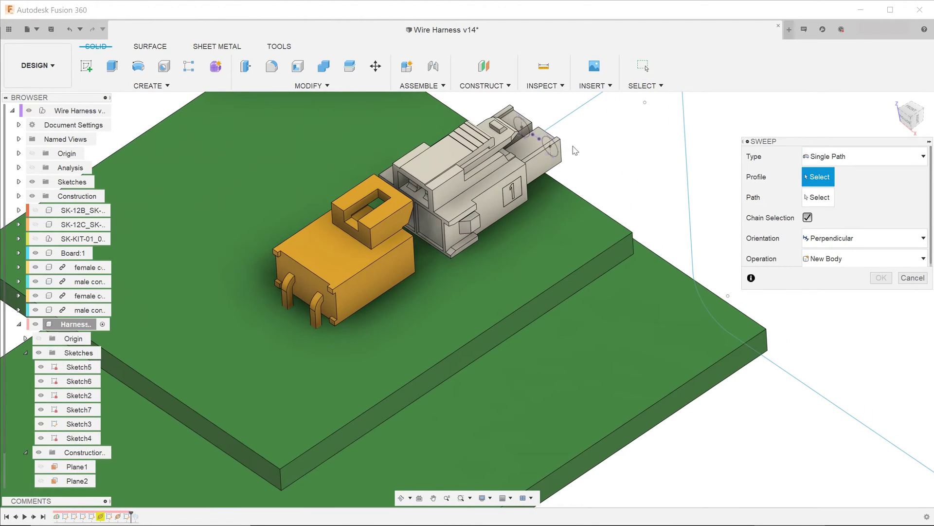
scroll(579, 146, up, 5)
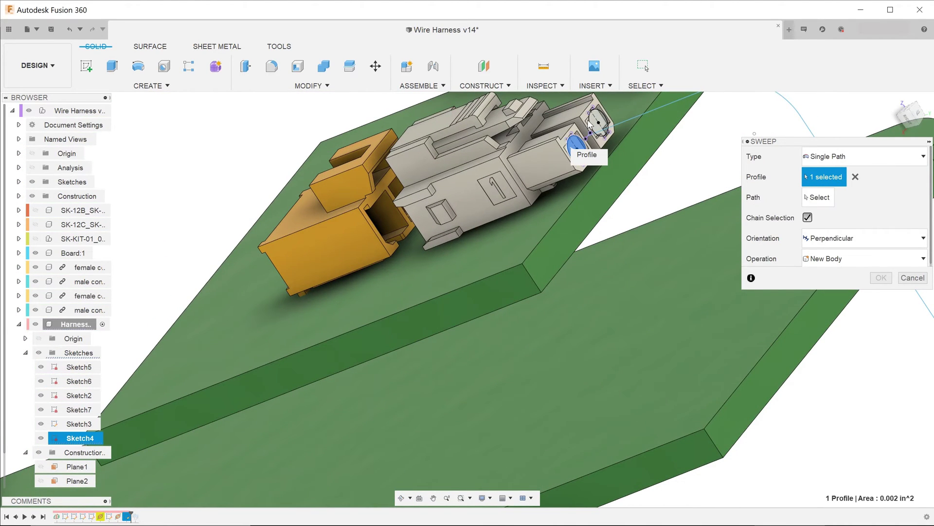
scroll(661, 171, down, 2)
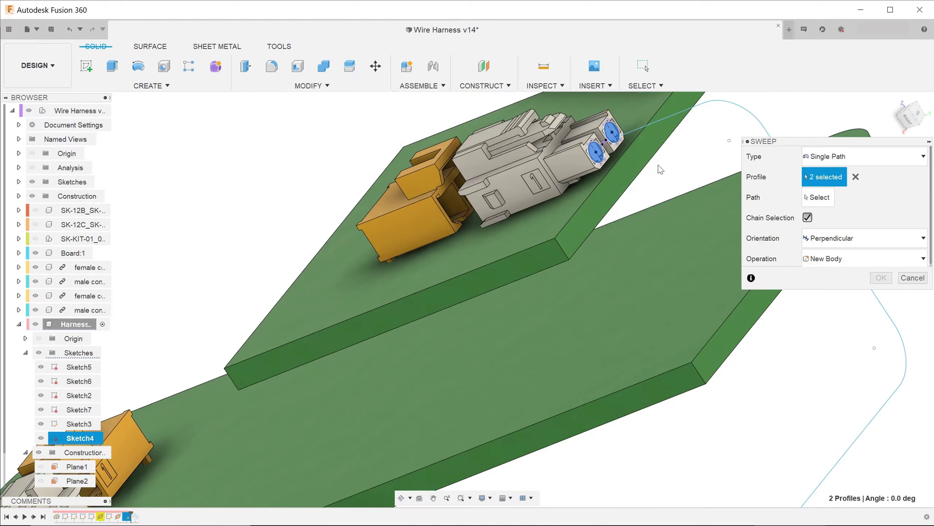
shift+middle_drag(660, 171, 687, 134)
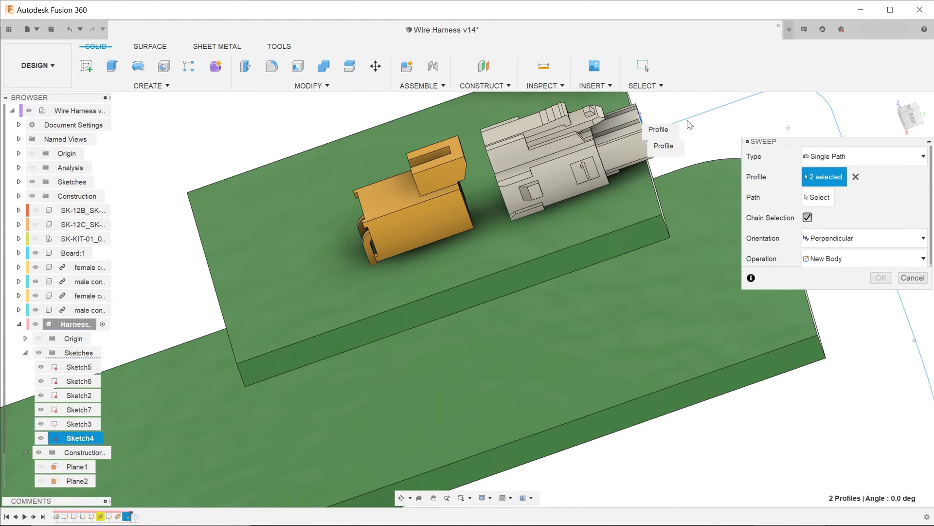
click(699, 121)
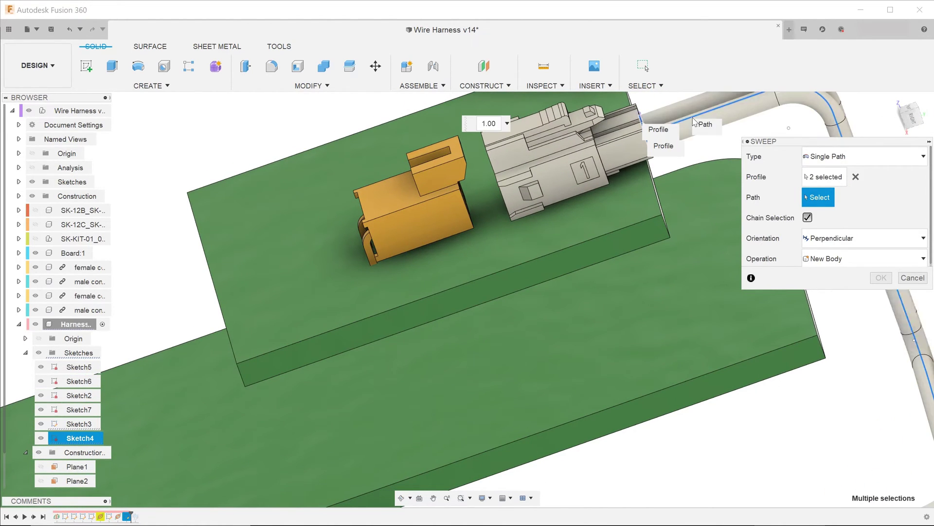
scroll(684, 158, down, 5)
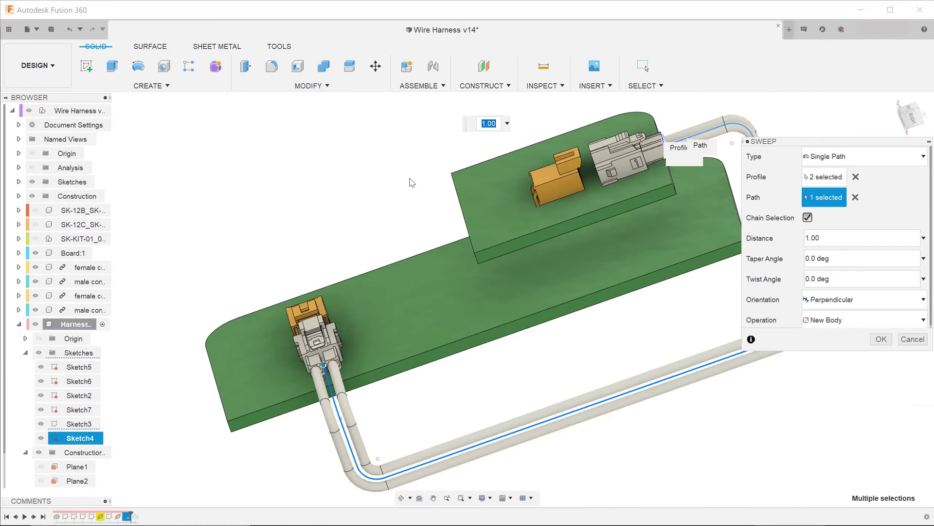
shift+middle_drag(410, 178, 433, 181)
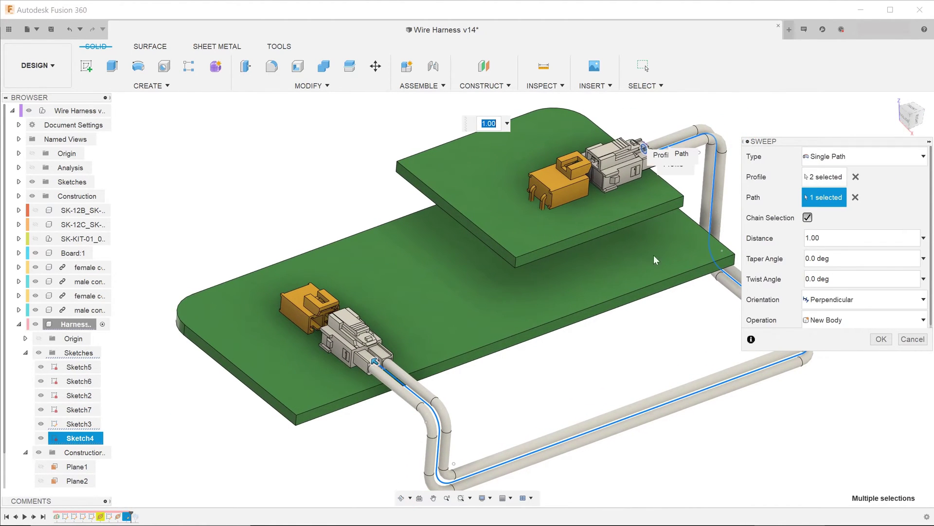
Step: Set the sweep's twist angle to 3600 deg and create the two twisted wires as new bodies
click(807, 278)
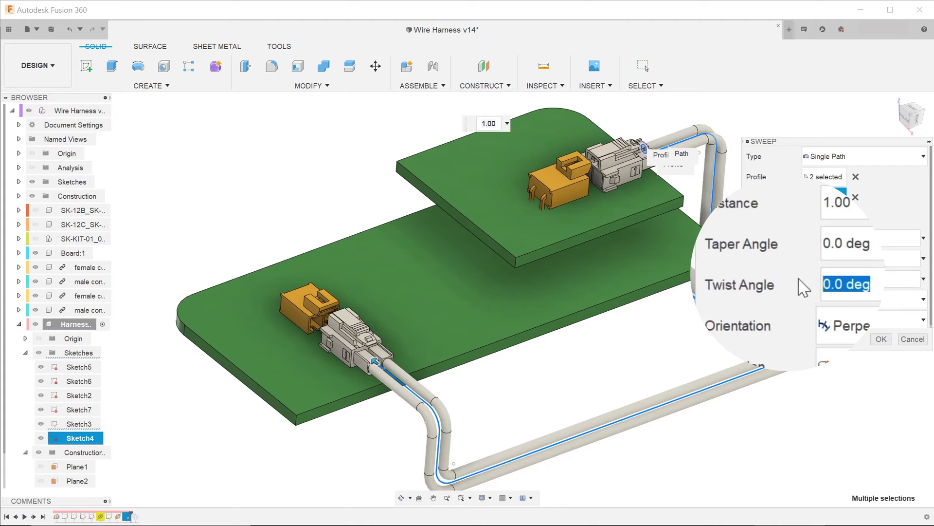
text(36)
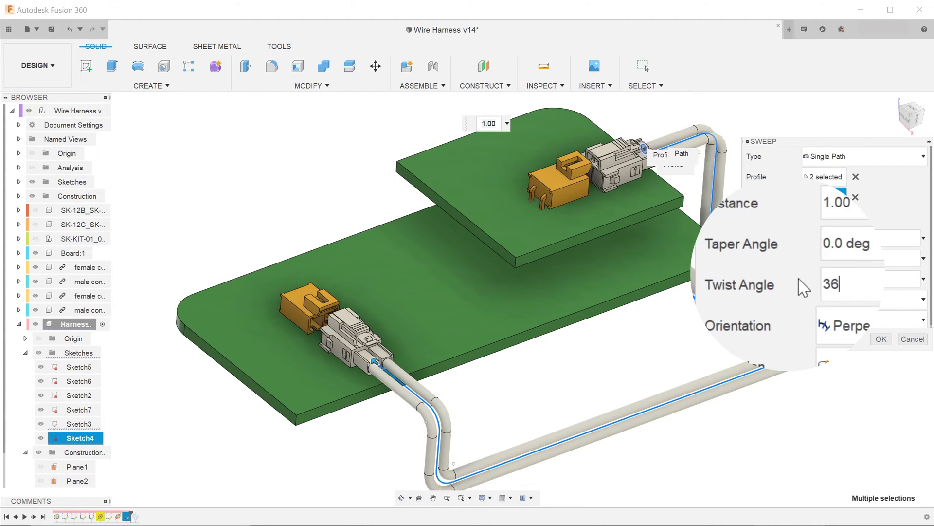
text(00)
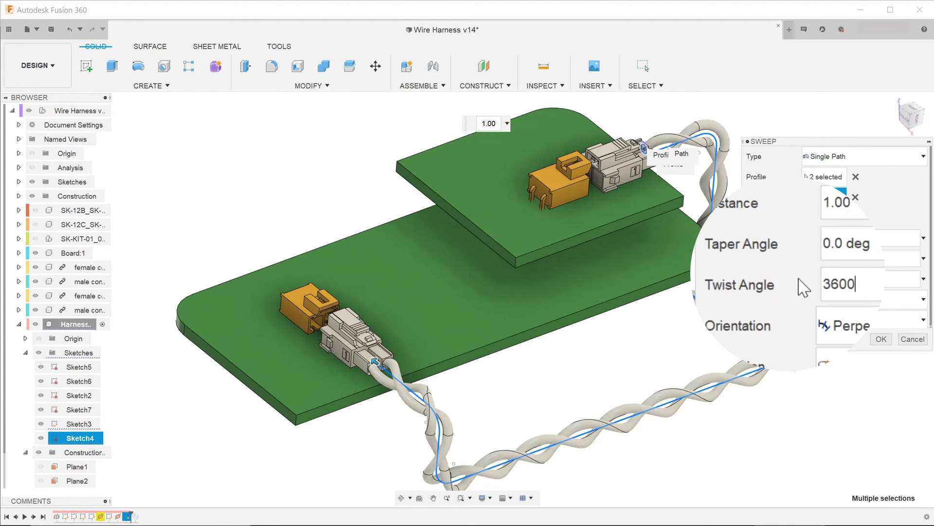
scroll(725, 317, down, 1)
middle_drag(655, 315, 581, 314)
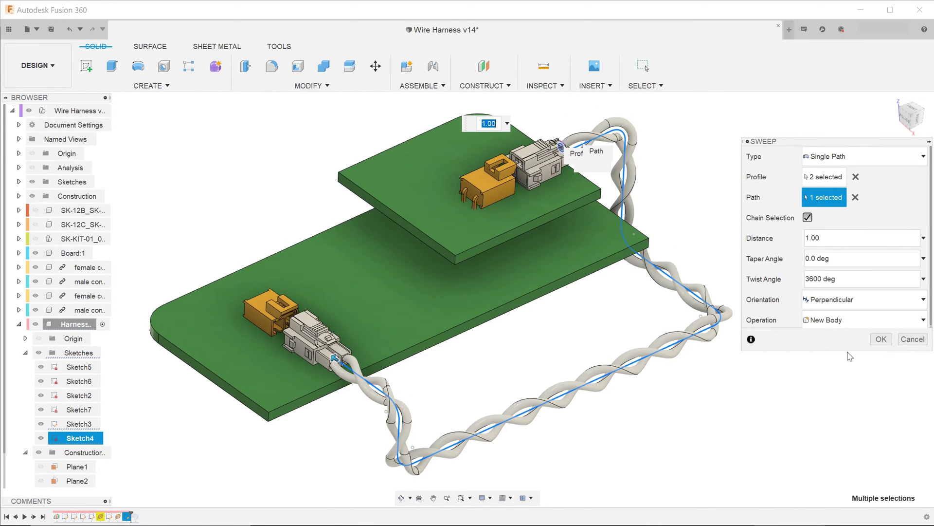
click(881, 339)
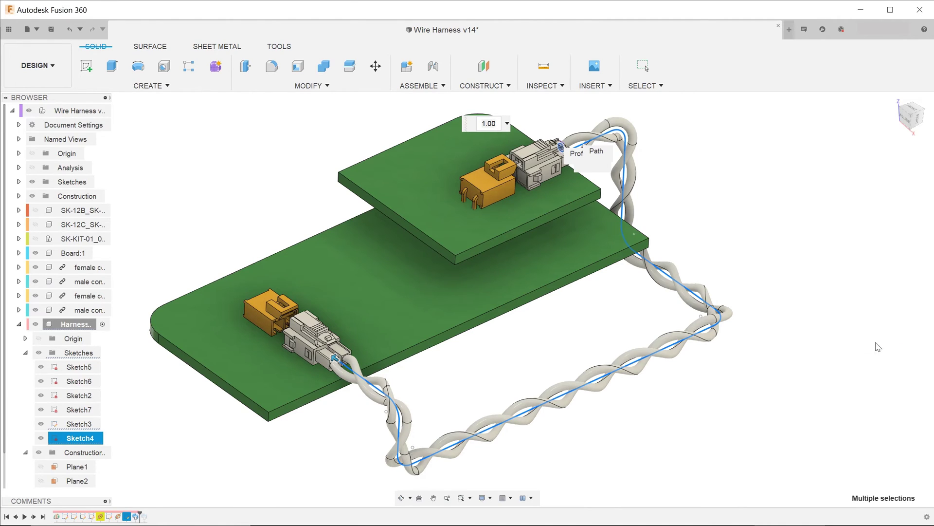